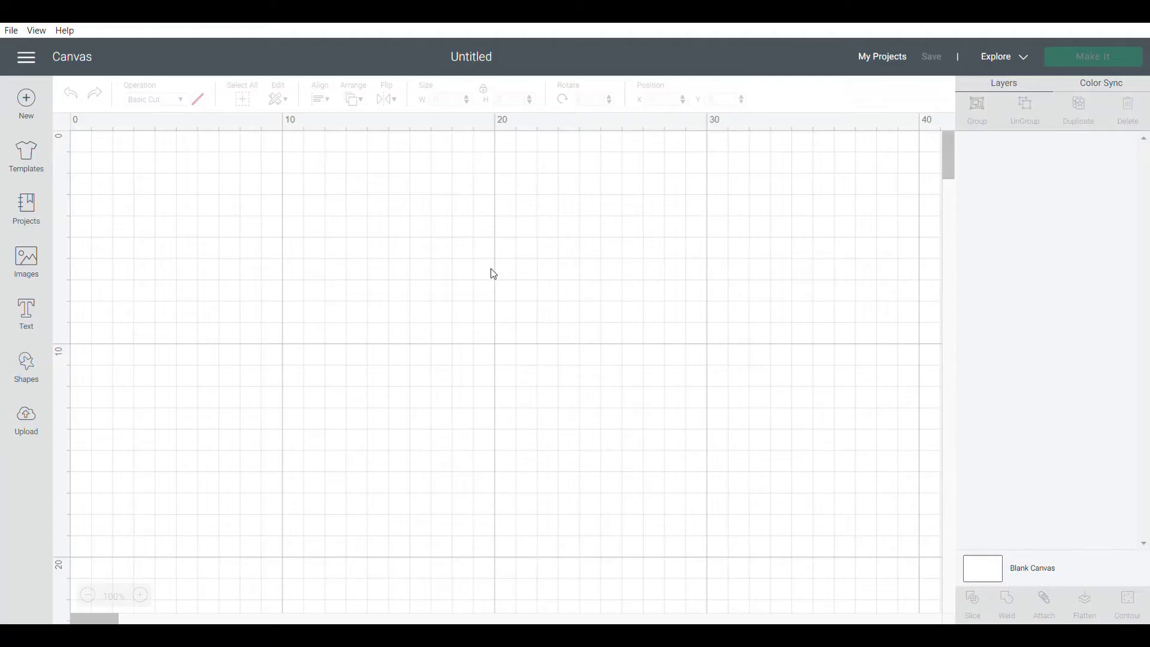
Step: Insert the orange patterned Easter egg image from the image library onto the canvas
{"action": "left_click", "coordinate": [26, 263]}
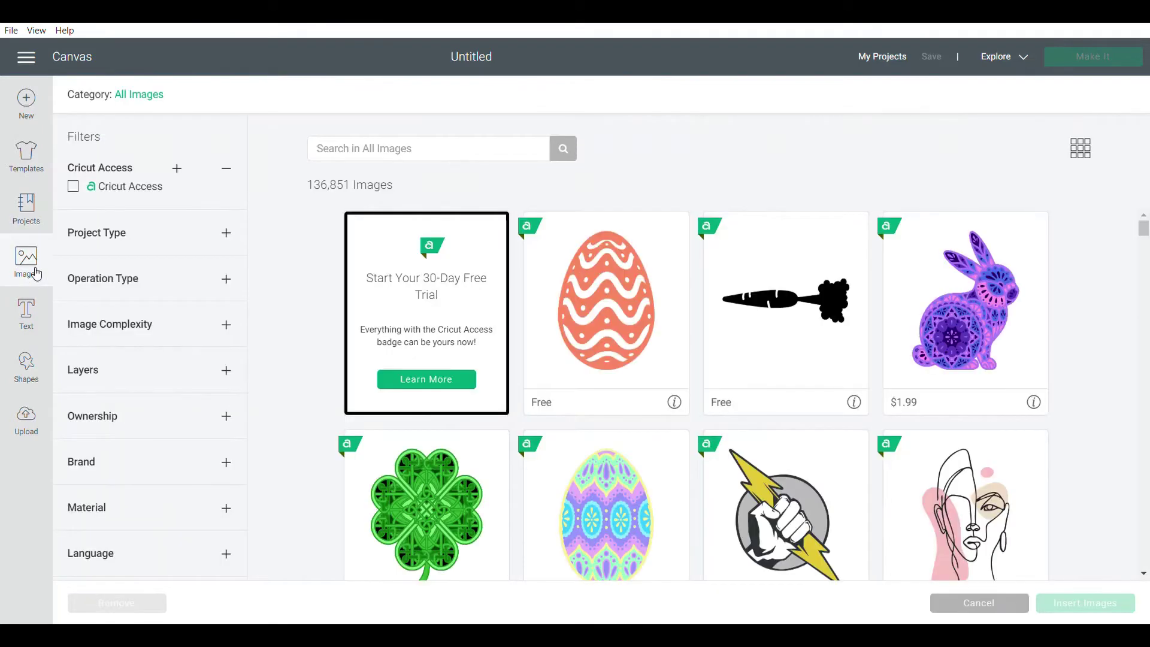
{"action": "left_click", "coordinate": [579, 321]}
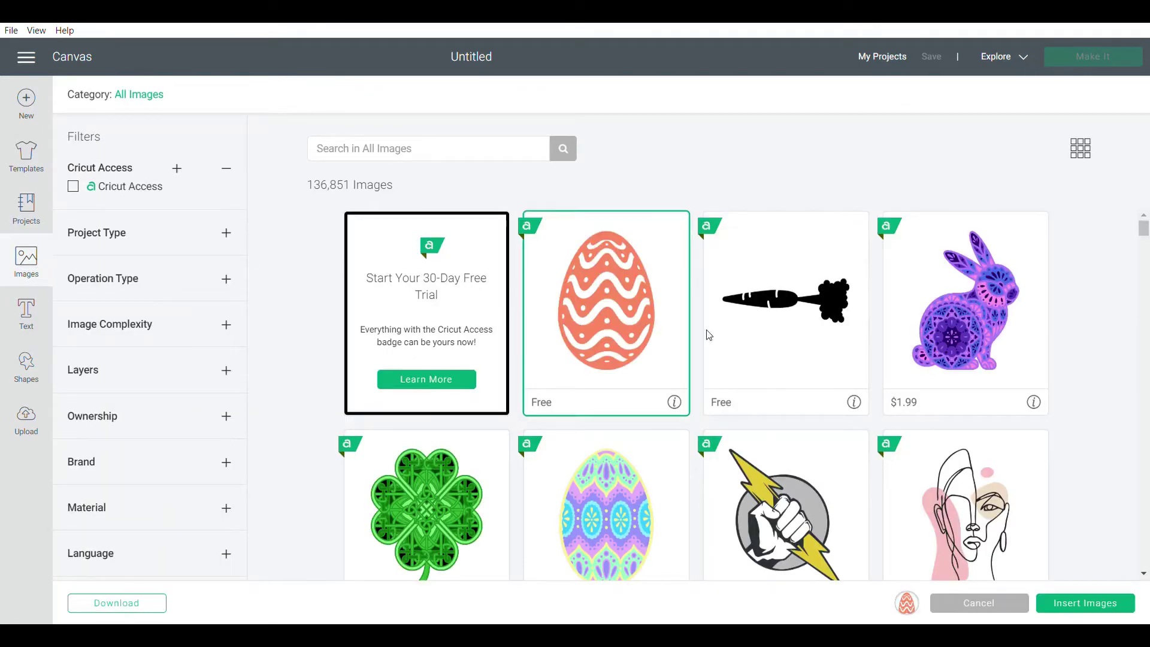
{"action": "left_click", "coordinate": [1087, 602]}
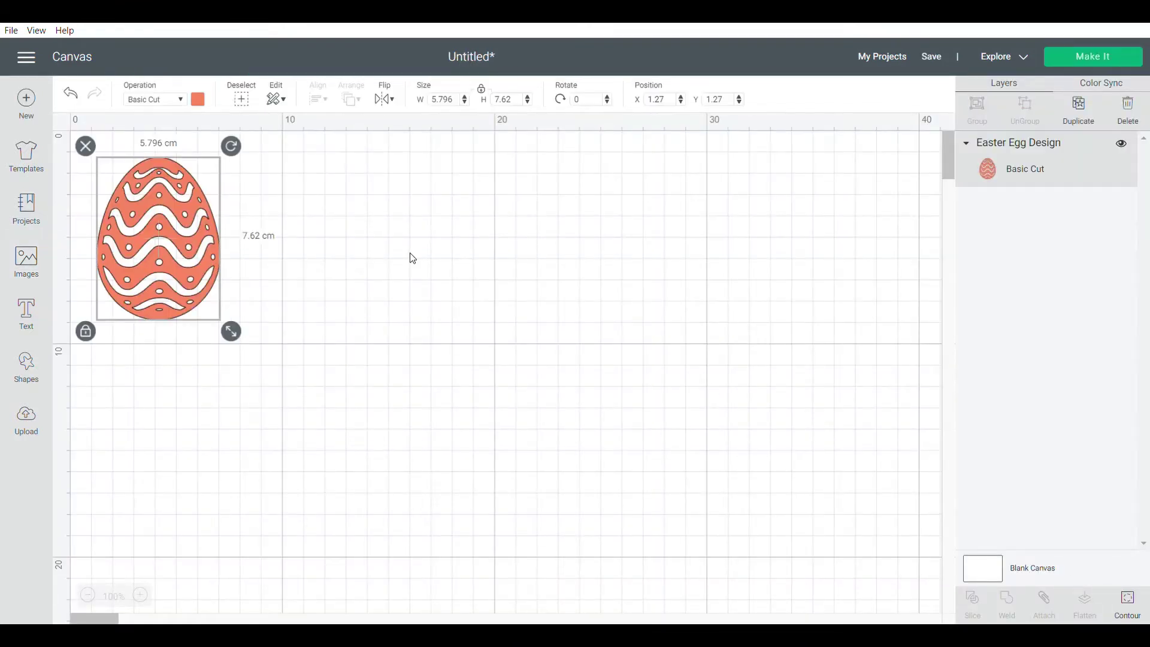
Step: Move the egg, then add a square from Shapes over the egg's right half
{"action": "left_click_drag", "start_coordinate": [178, 227], "coordinate": [344, 267]}
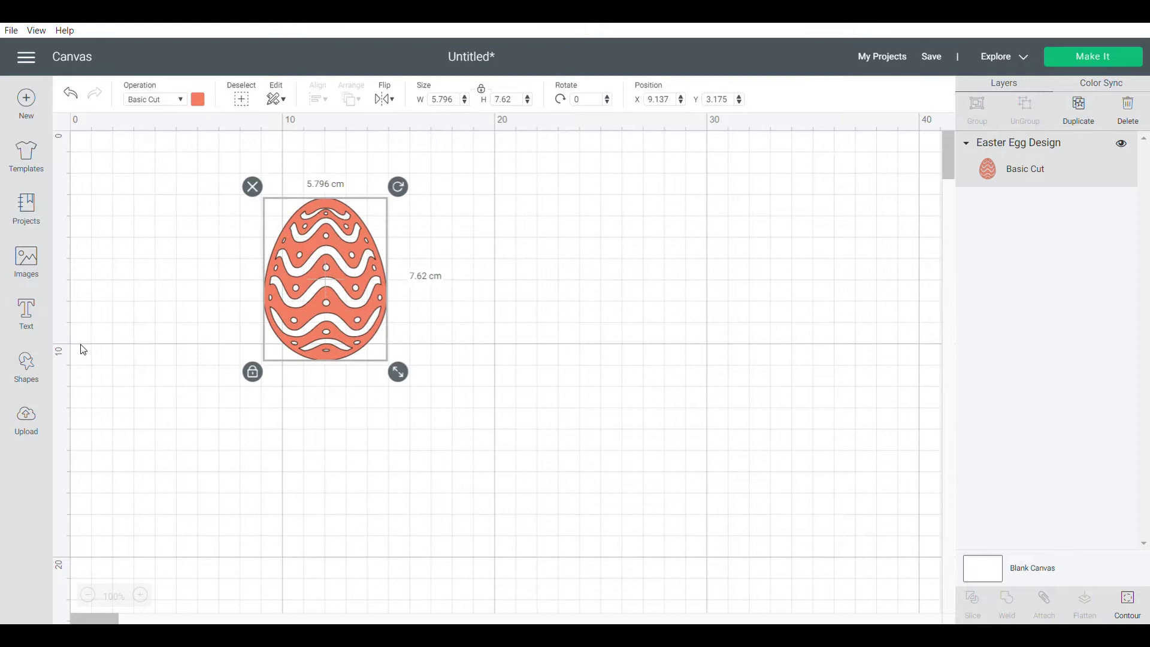
{"action": "left_click", "coordinate": [34, 365]}
{"action": "left_click", "coordinate": [86, 266]}
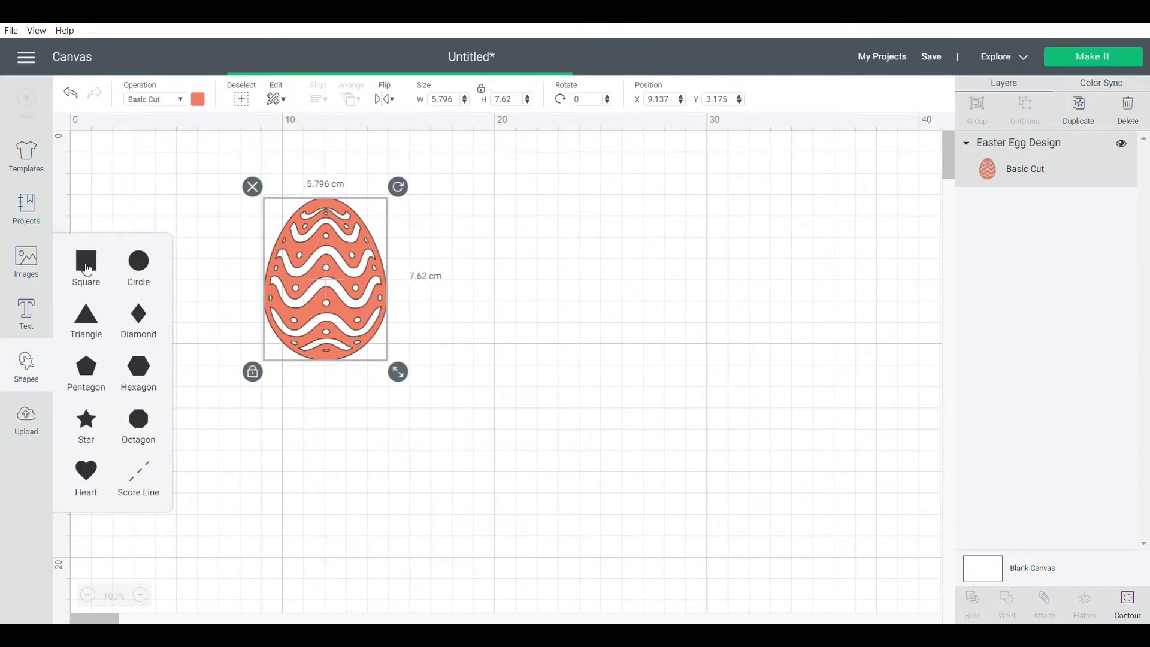
{"action": "left_click", "coordinate": [480, 239]}
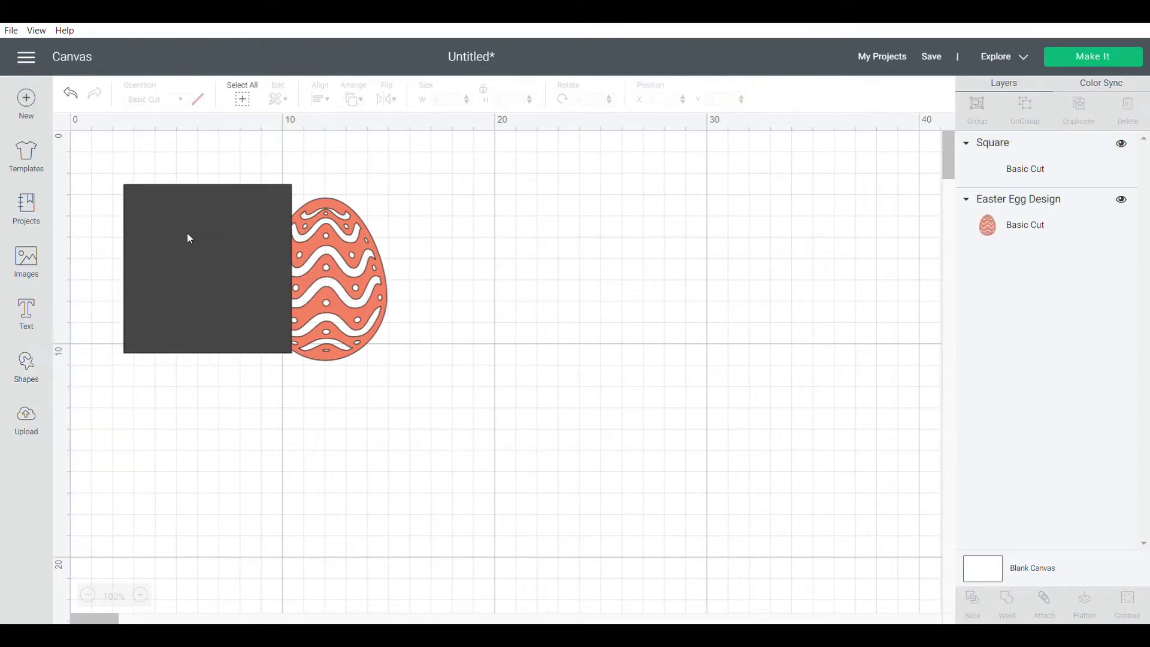
{"action": "left_click_drag", "start_coordinate": [258, 230], "coordinate": [414, 232]}
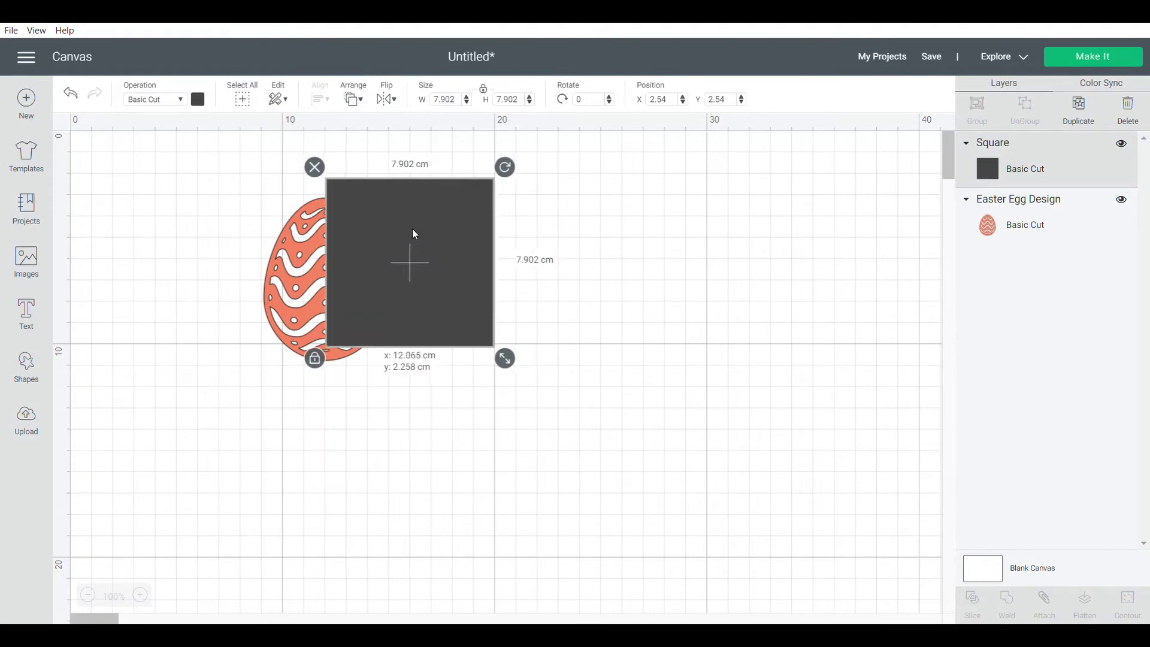
Step: Unlock proportions, stretch the square into a tall rectangle, and select it with the egg
{"action": "left_click", "coordinate": [314, 358]}
{"action": "left_click_drag", "start_coordinate": [504, 358], "coordinate": [509, 427]}
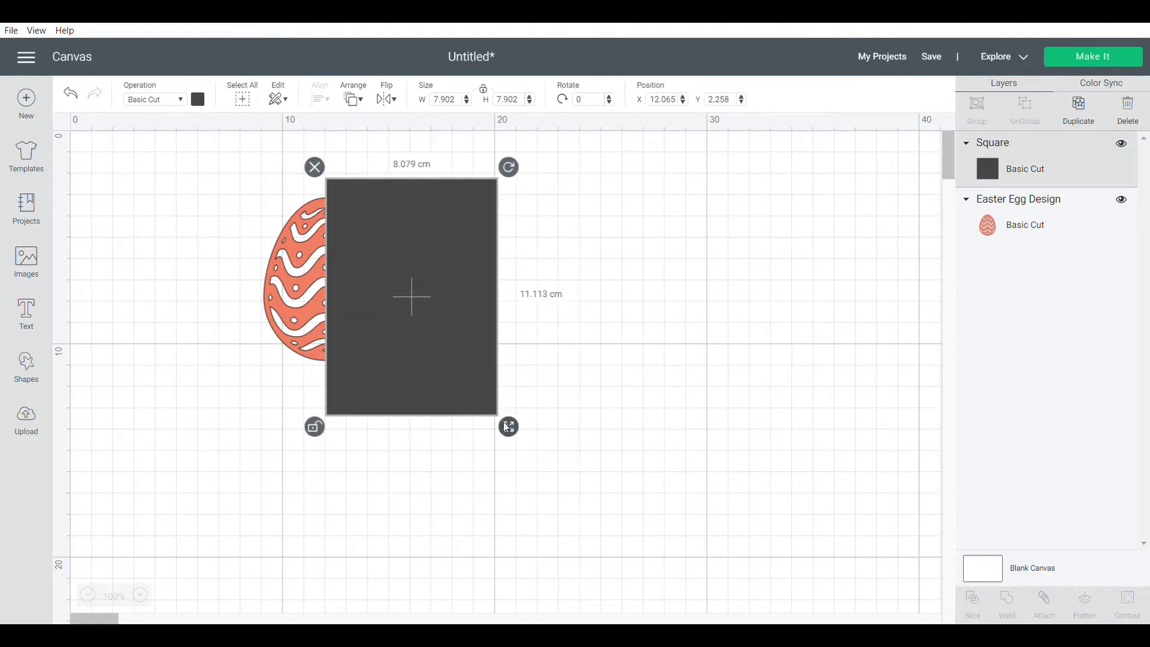
{"action": "left_click", "coordinate": [531, 358]}
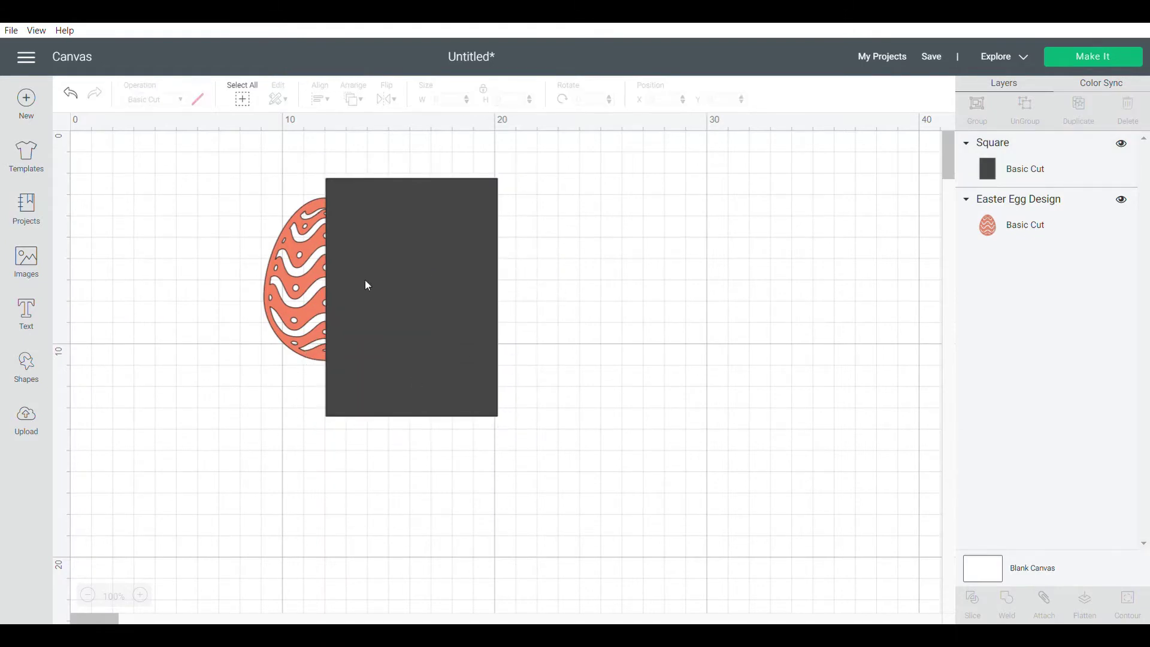
{"action": "left_click_drag", "start_coordinate": [209, 230], "coordinate": [464, 284]}
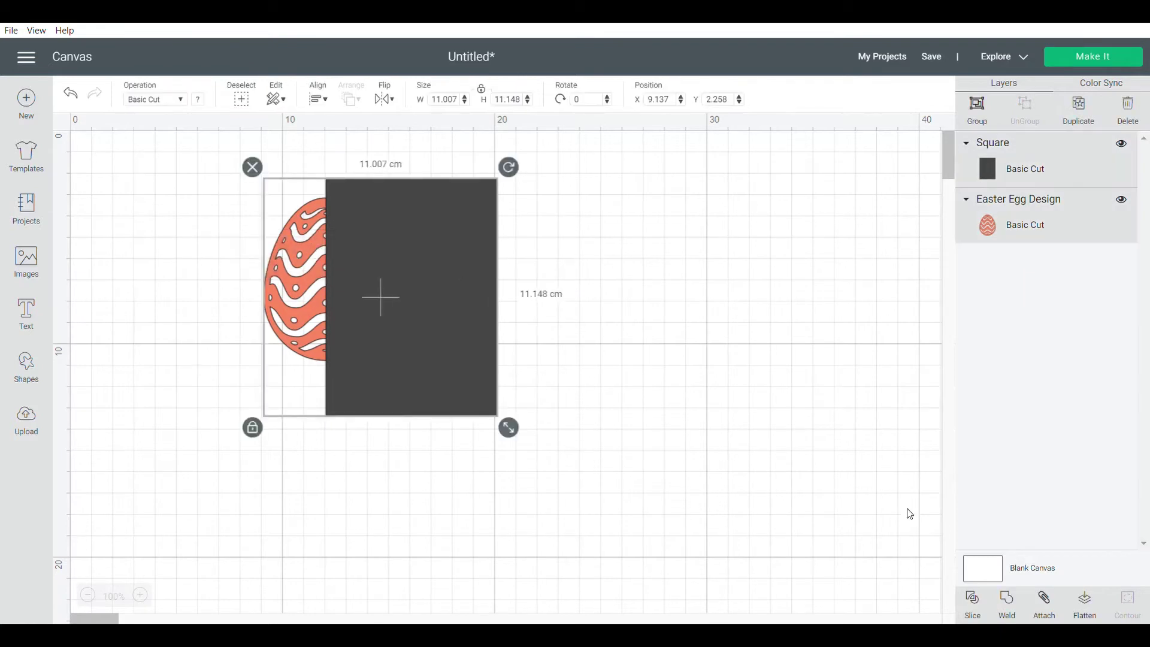
Step: Slice the egg with the rectangle and pull the resulting pieces apart
{"action": "left_click", "coordinate": [599, 497]}
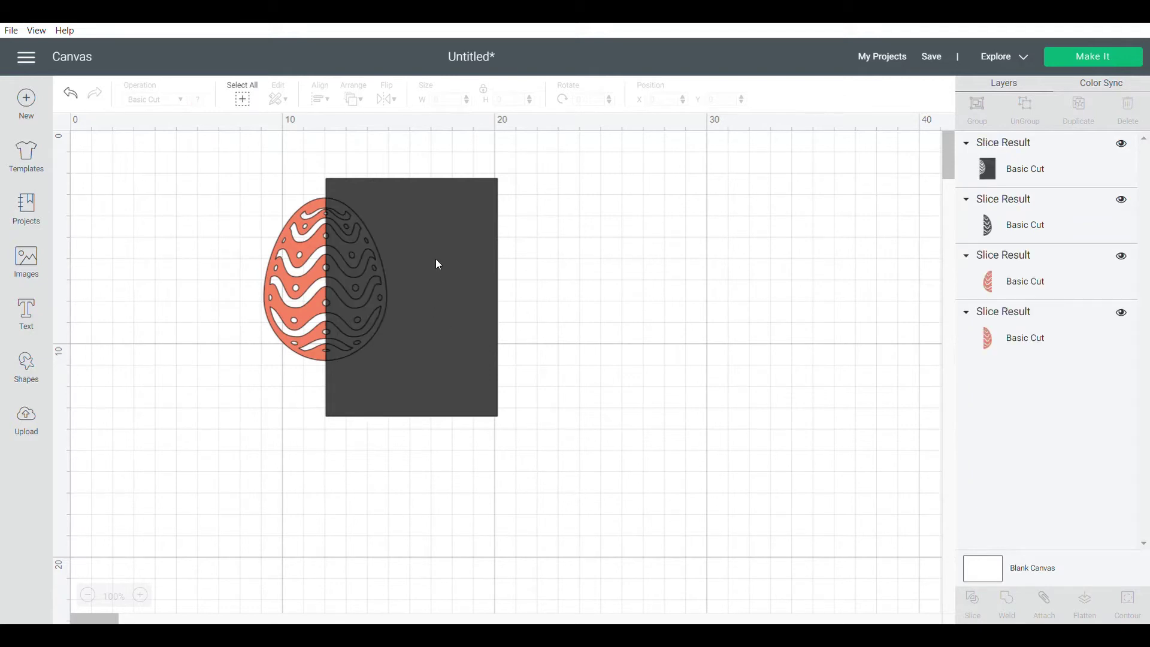
{"action": "left_click_drag", "start_coordinate": [445, 268], "coordinate": [780, 273]}
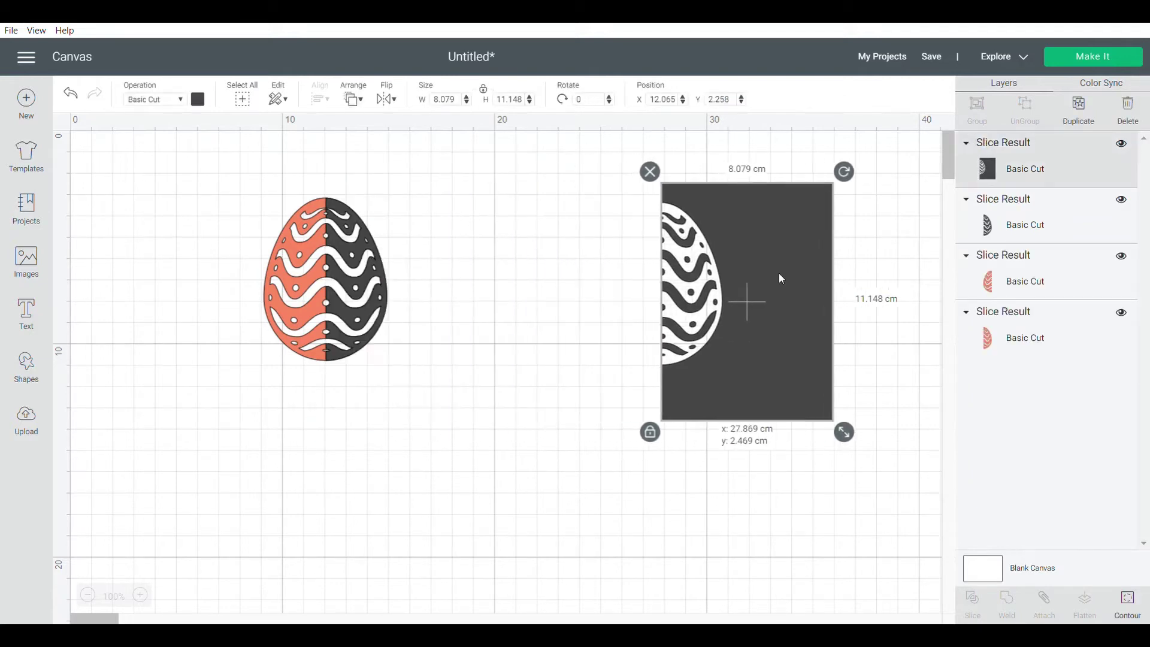
{"action": "left_click_drag", "start_coordinate": [368, 285], "coordinate": [579, 286]}
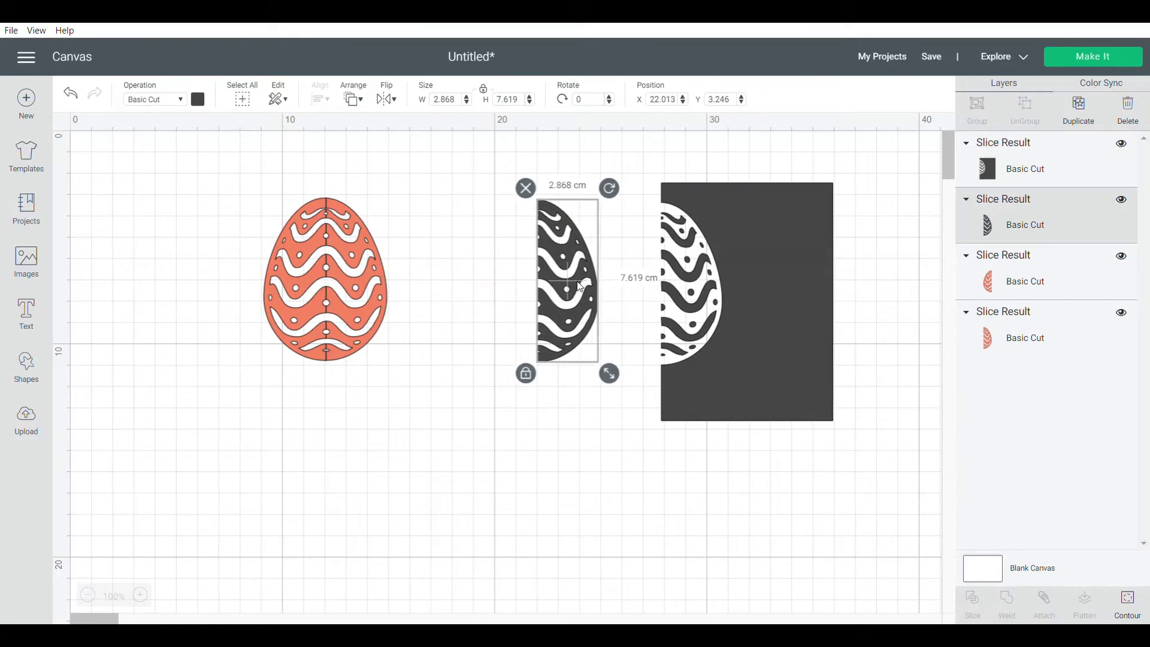
{"action": "left_click_drag", "start_coordinate": [364, 292], "coordinate": [446, 294]}
Step: Delete the dark egg half and rectangle, then set the two orange halves side by side
{"action": "left_click", "coordinate": [466, 402]}
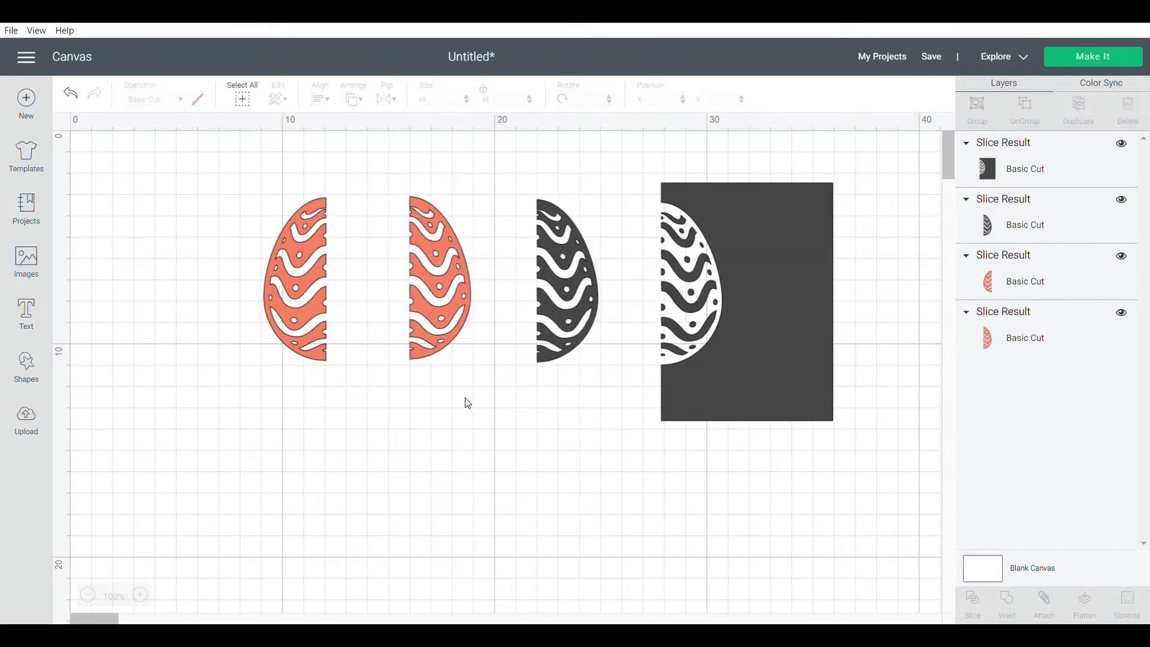
{"action": "left_click_drag", "start_coordinate": [487, 158], "coordinate": [781, 346]}
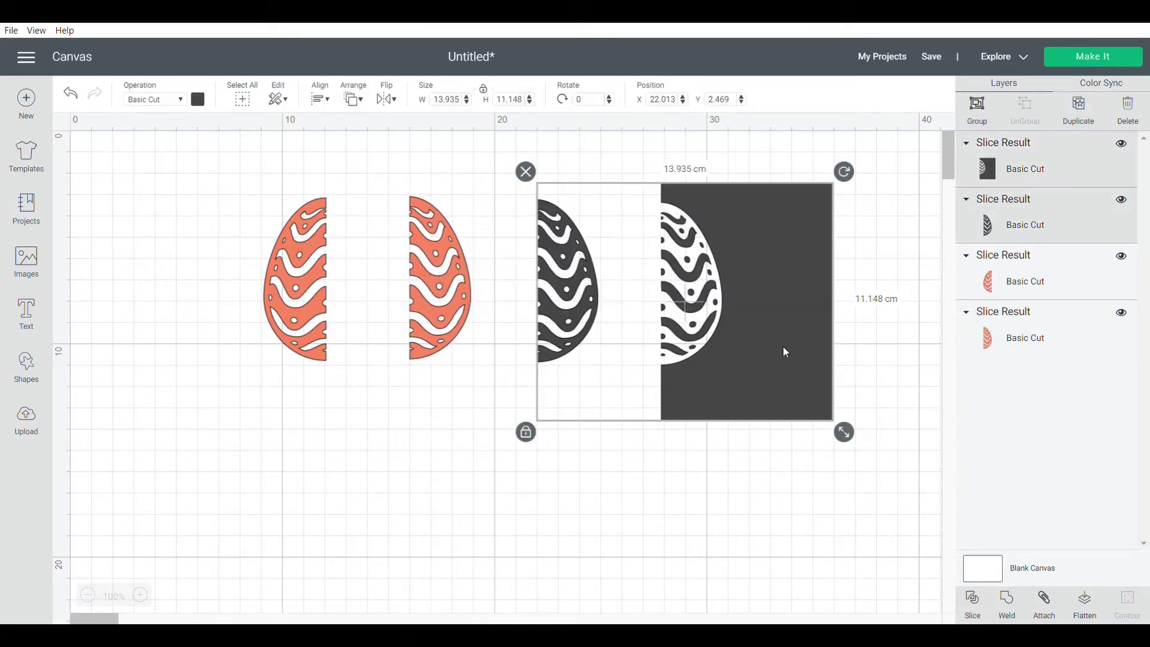
{"action": "key", "text": "Delete"}
{"action": "left_click_drag", "start_coordinate": [270, 293], "coordinate": [126, 264]}
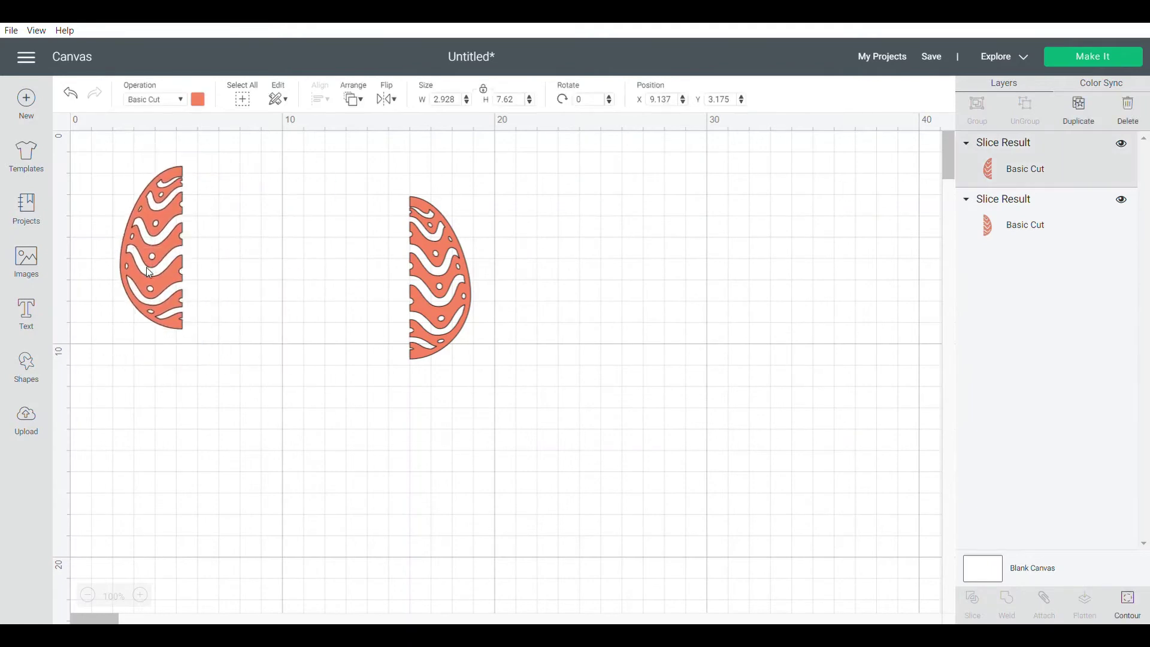
{"action": "left_click_drag", "start_coordinate": [443, 311], "coordinate": [280, 281]}
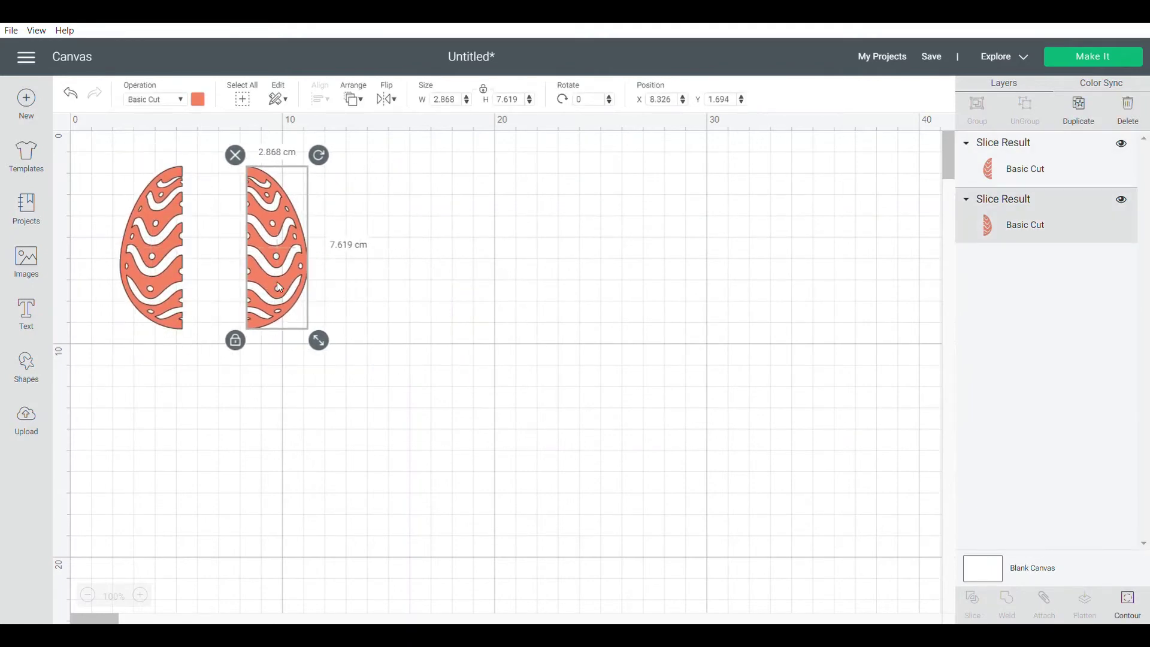
Step: Filter the image library to Free and insert the green two-leaf image
{"action": "left_click", "coordinate": [31, 263]}
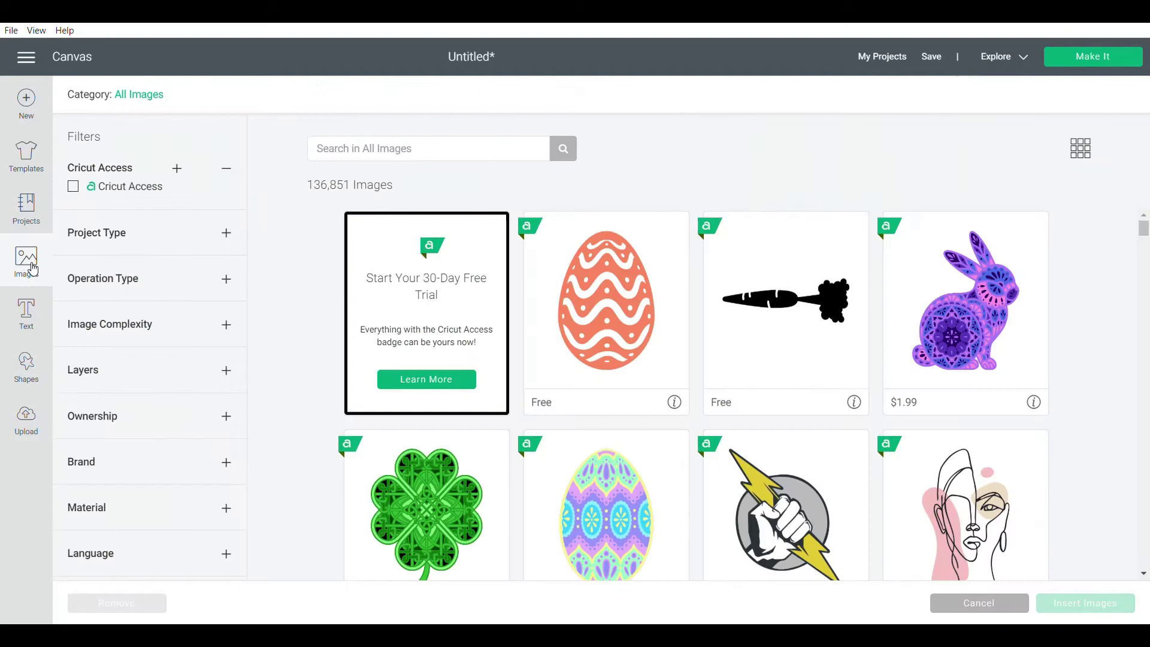
{"action": "left_click", "coordinate": [200, 418]}
{"action": "left_click", "coordinate": [74, 464]}
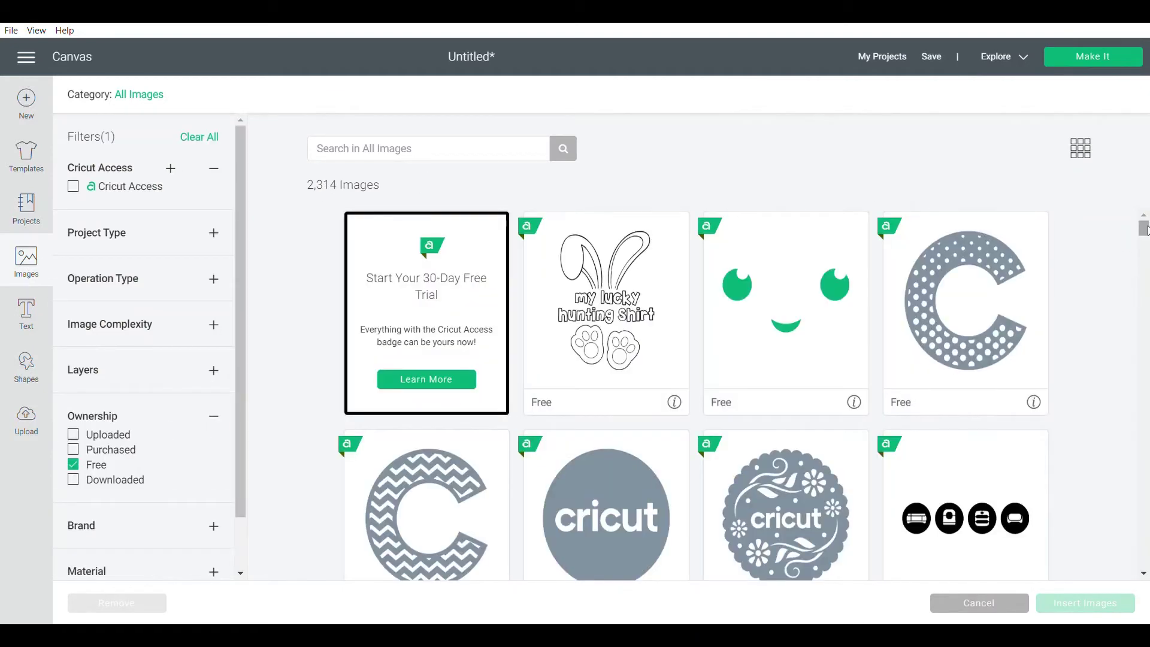
{"action": "left_click_drag", "start_coordinate": [1143, 228], "coordinate": [1143, 313]}
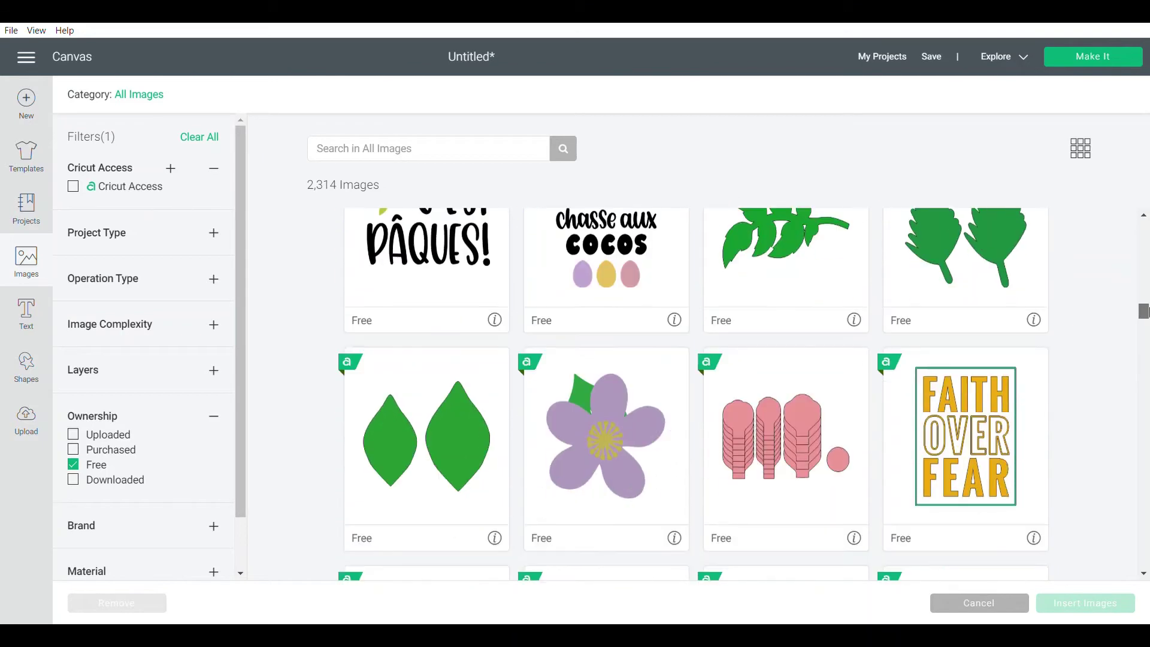
{"action": "left_click", "coordinate": [457, 458]}
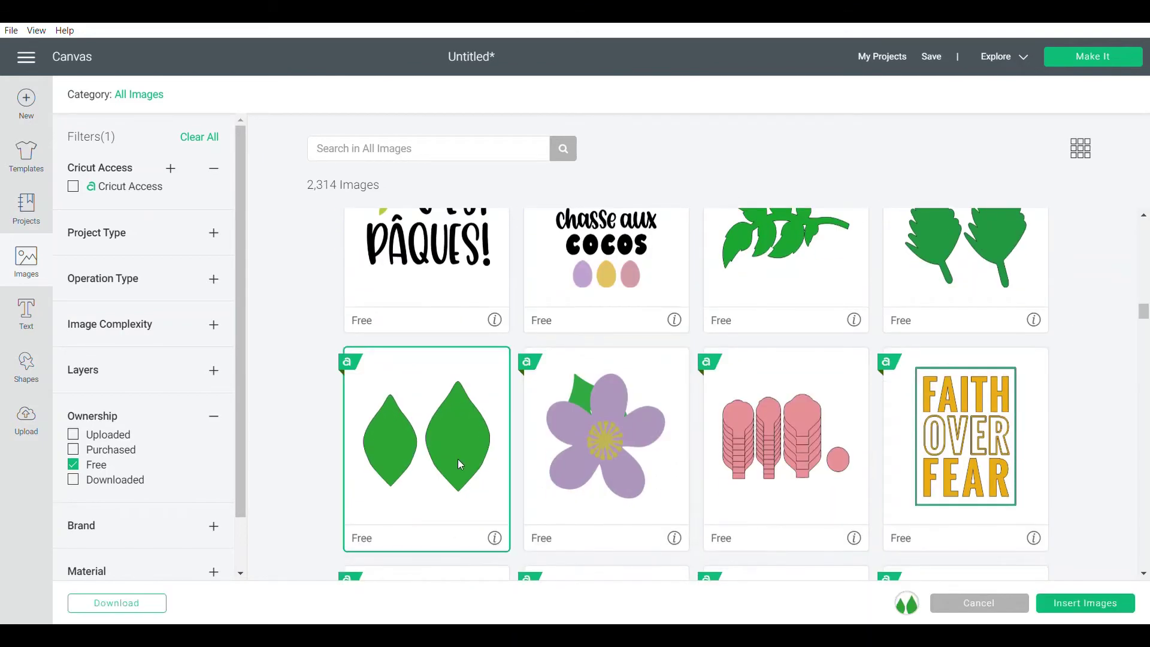
{"action": "left_click", "coordinate": [1057, 599]}
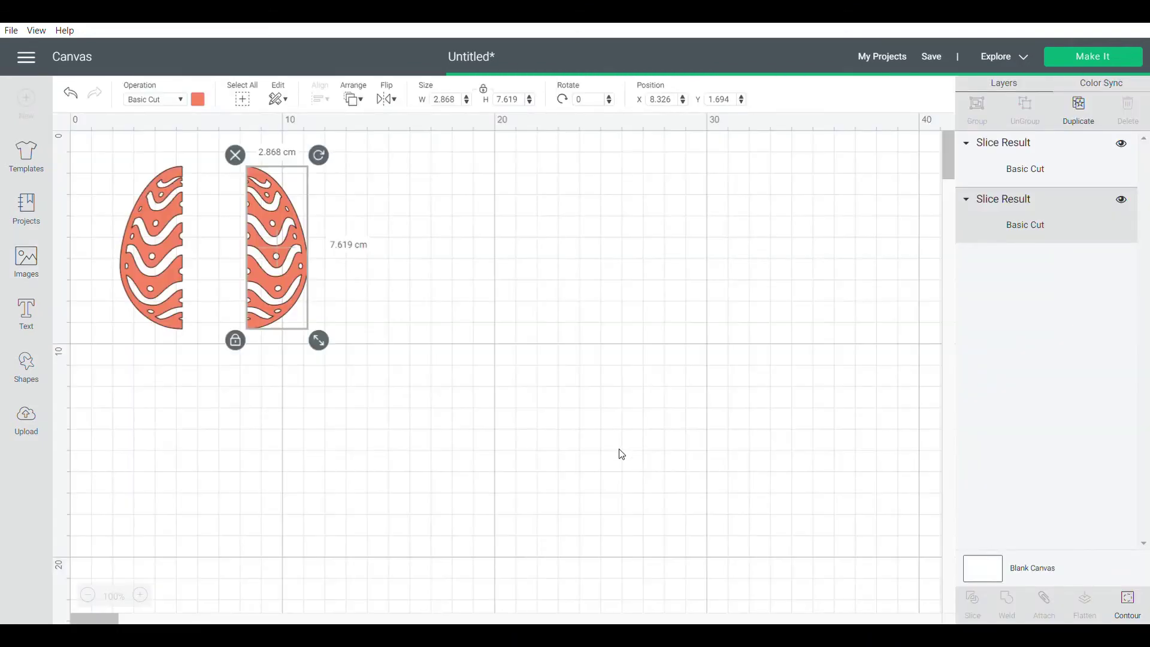
Step: Shift the leaf pair right and place a new square over the right leaf
{"action": "mouse_move", "coordinate": [283, 320]}
{"action": "left_mouse_down"}
{"action": "mouse_move", "coordinate": [558, 367]}
{"action": "mouse_move", "coordinate": [505, 344]}
{"action": "left_mouse_up"}
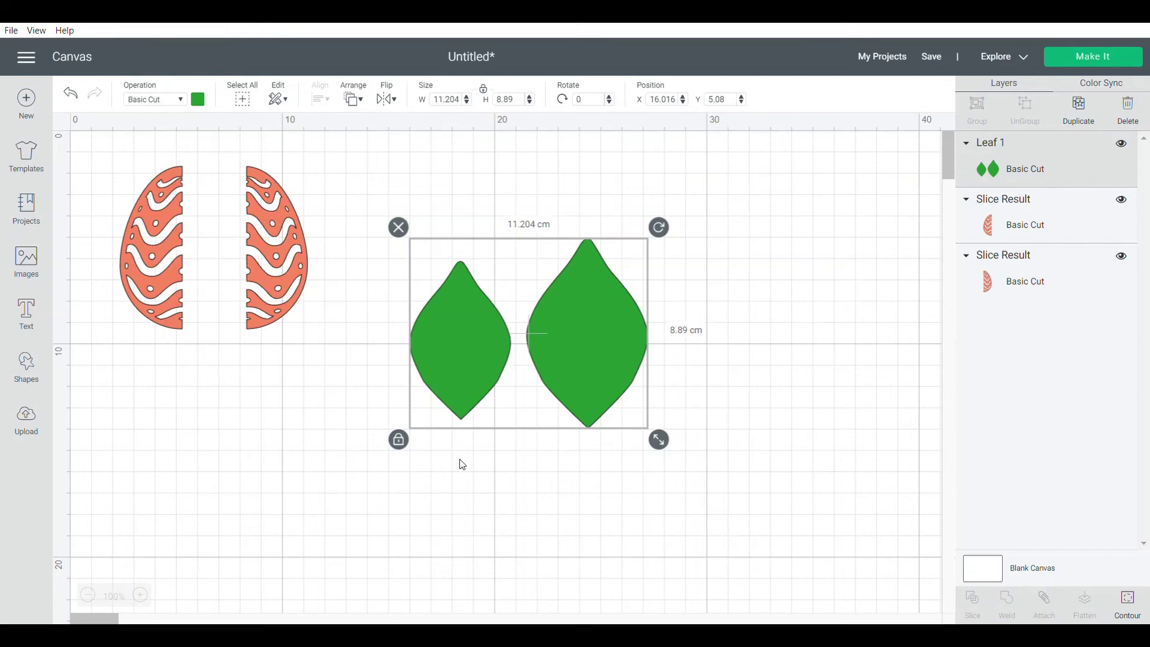
{"action": "left_click_drag", "start_coordinate": [574, 355], "coordinate": [584, 341]}
{"action": "left_click", "coordinate": [567, 470]}
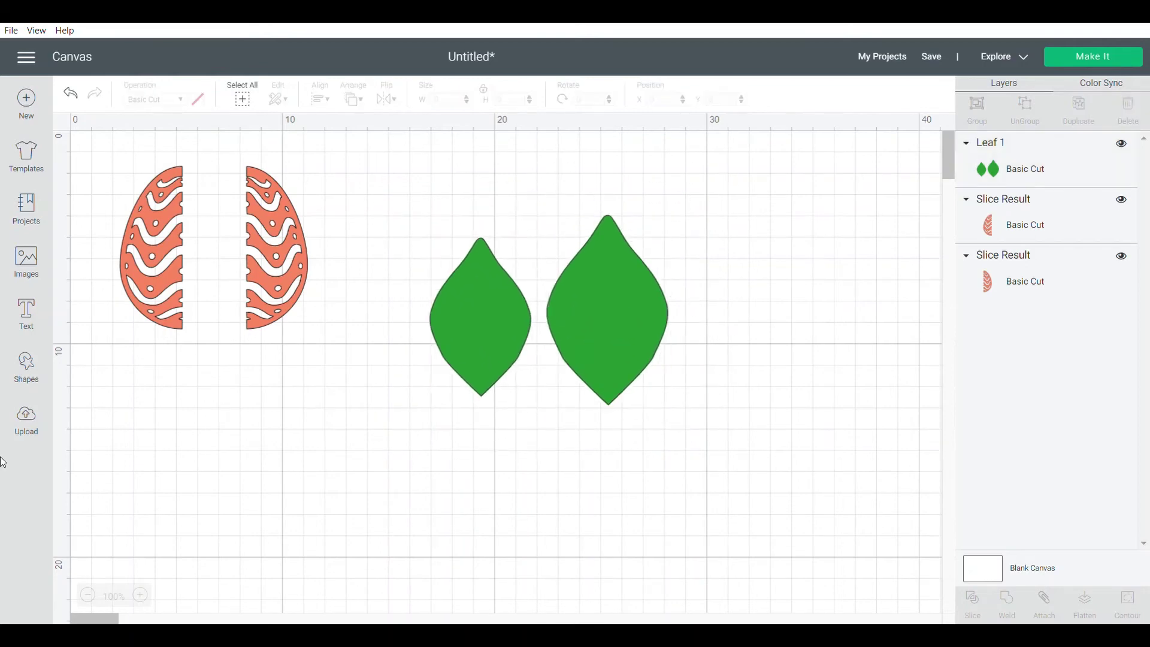
{"action": "left_click", "coordinate": [27, 370]}
{"action": "left_click", "coordinate": [86, 260]}
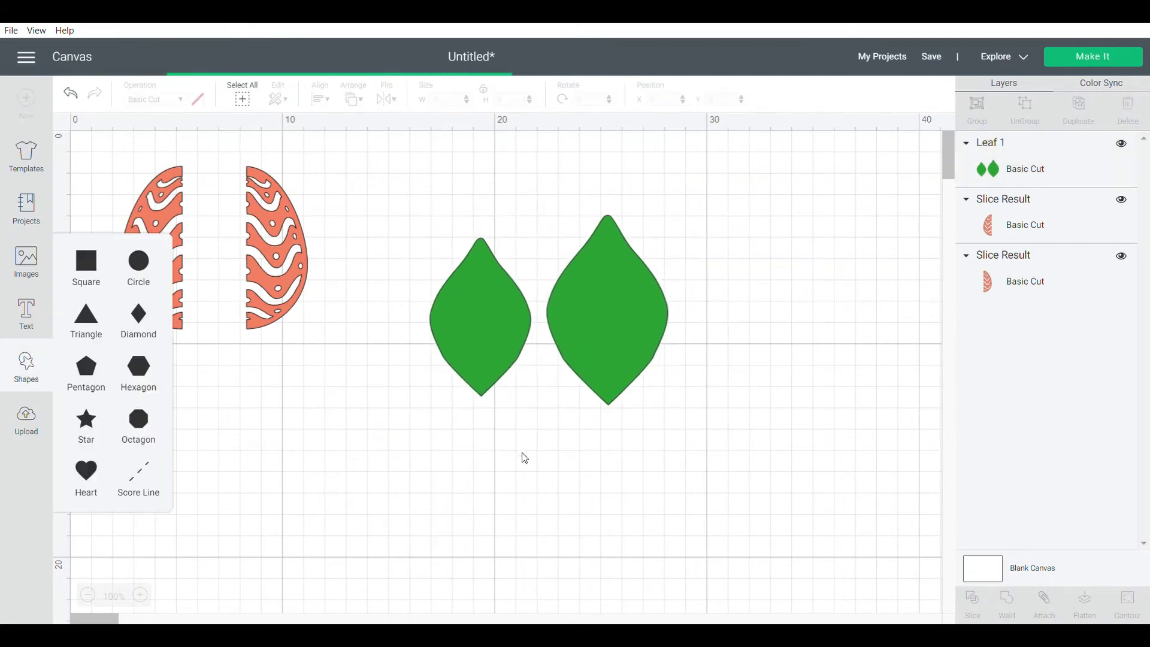
{"action": "left_click_drag", "start_coordinate": [306, 343], "coordinate": [671, 289]}
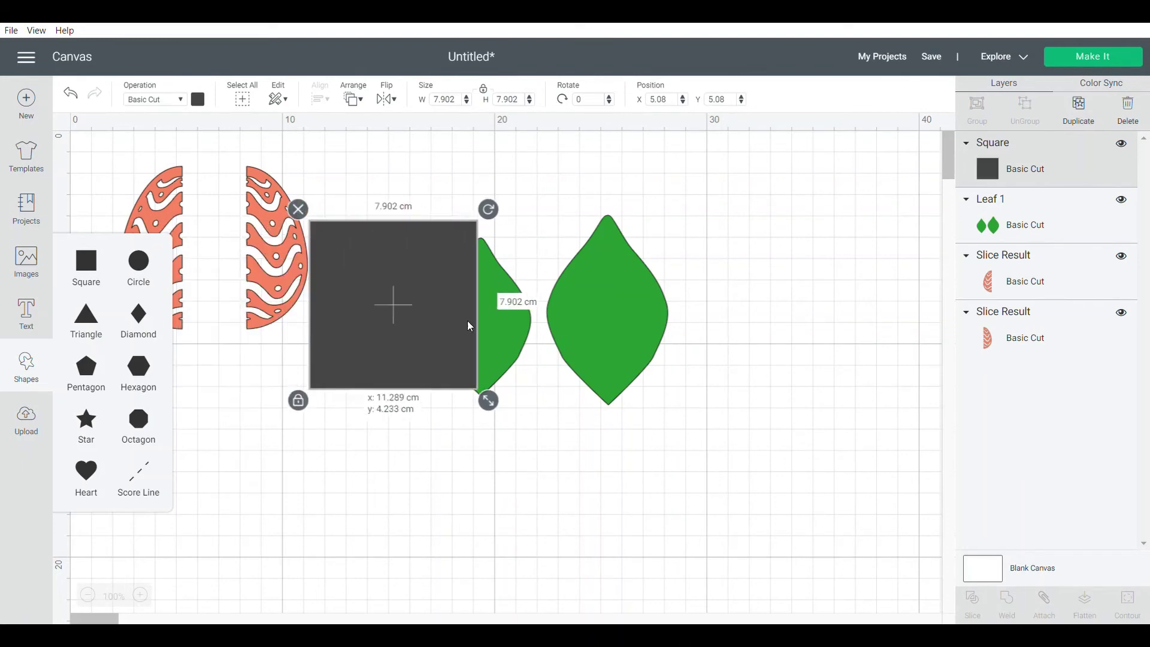
Step: Unlock proportions, stretch the square taller, and select it with the leaf pair
{"action": "left_click", "coordinate": [530, 364]}
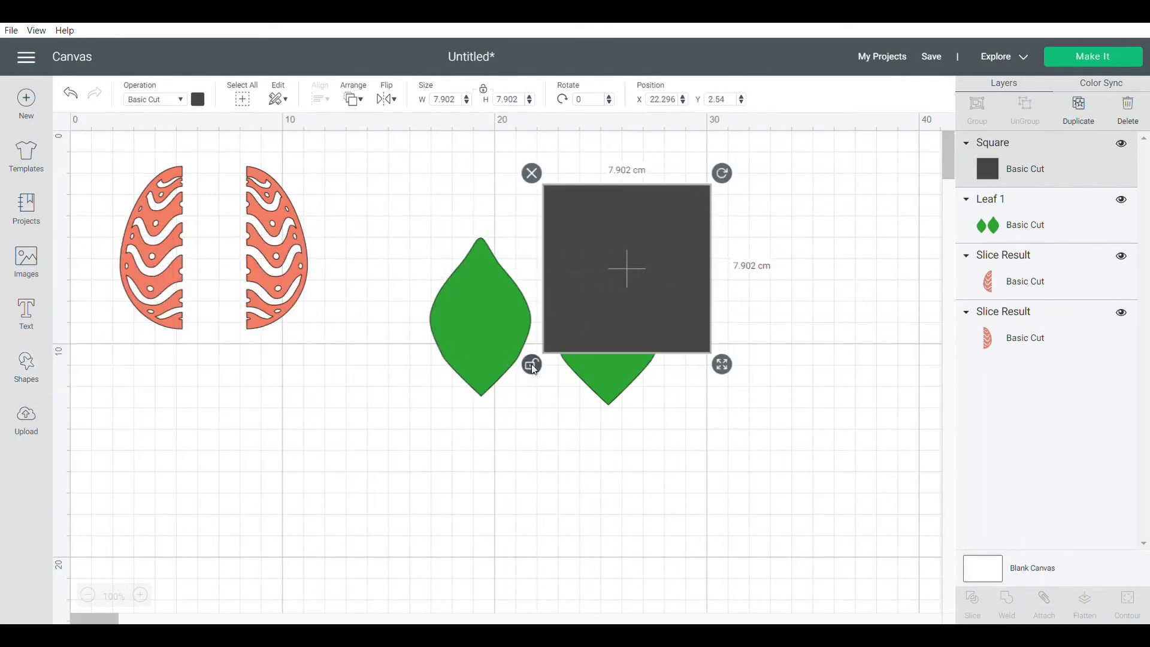
{"action": "left_click_drag", "start_coordinate": [721, 364], "coordinate": [731, 465]}
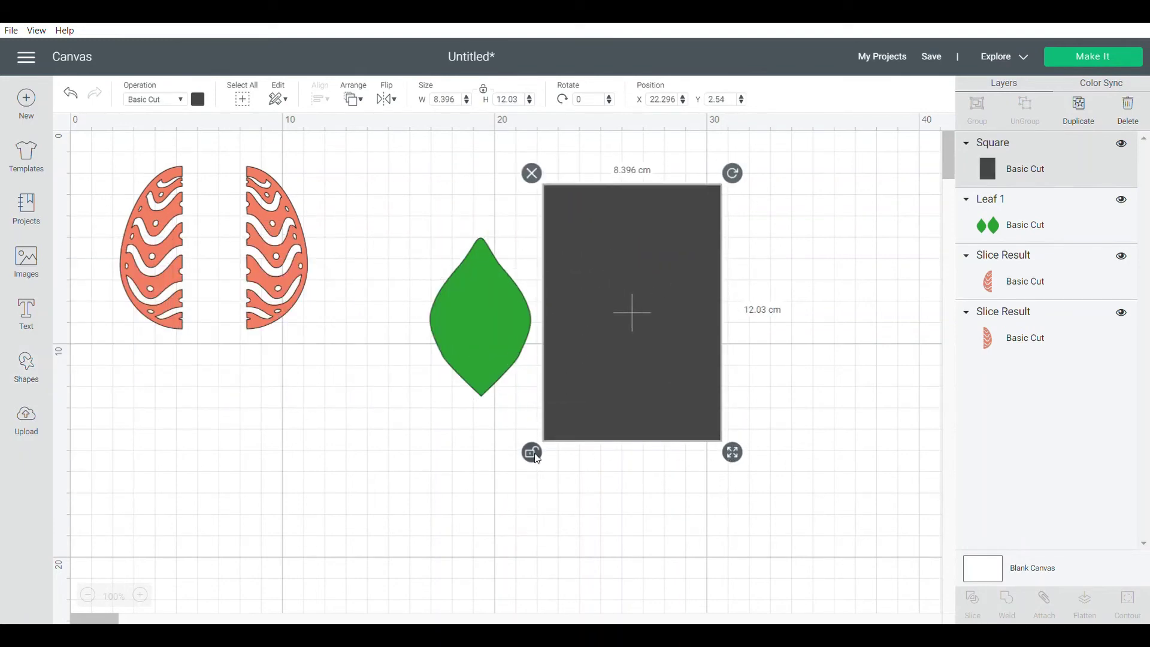
{"action": "left_click", "coordinate": [763, 416]}
{"action": "left_click_drag", "start_coordinate": [377, 209], "coordinate": [711, 403]}
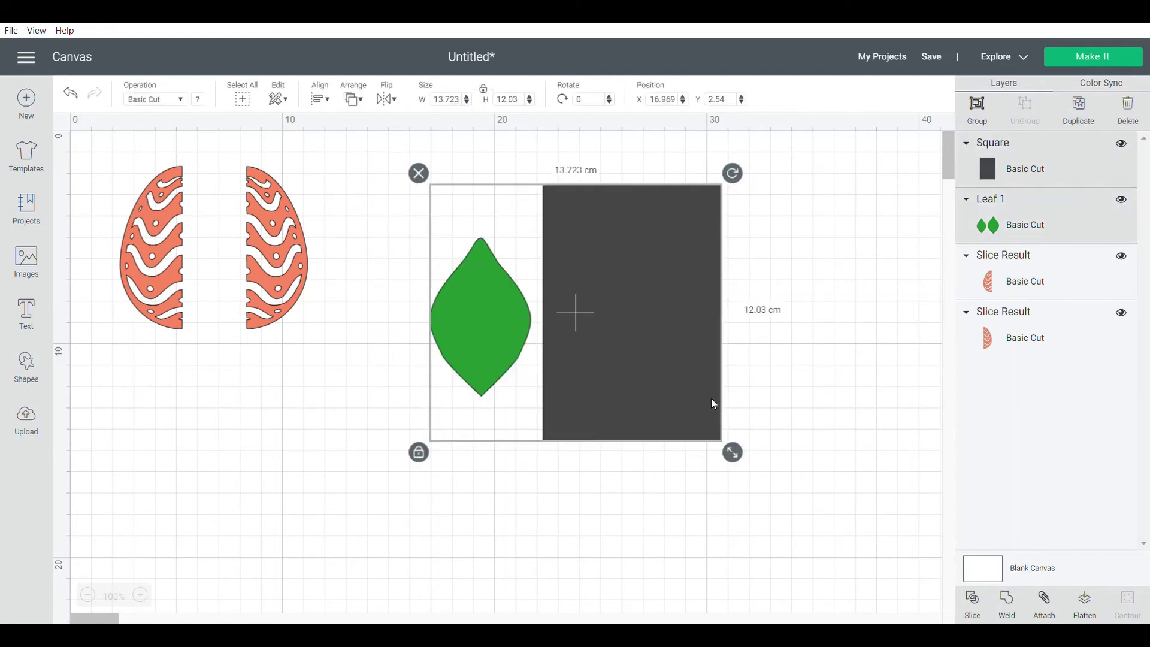
Step: Slice the leaf pair, pull off the dark rectangle and leaf pieces, and delete them
{"action": "left_click", "coordinate": [970, 600]}
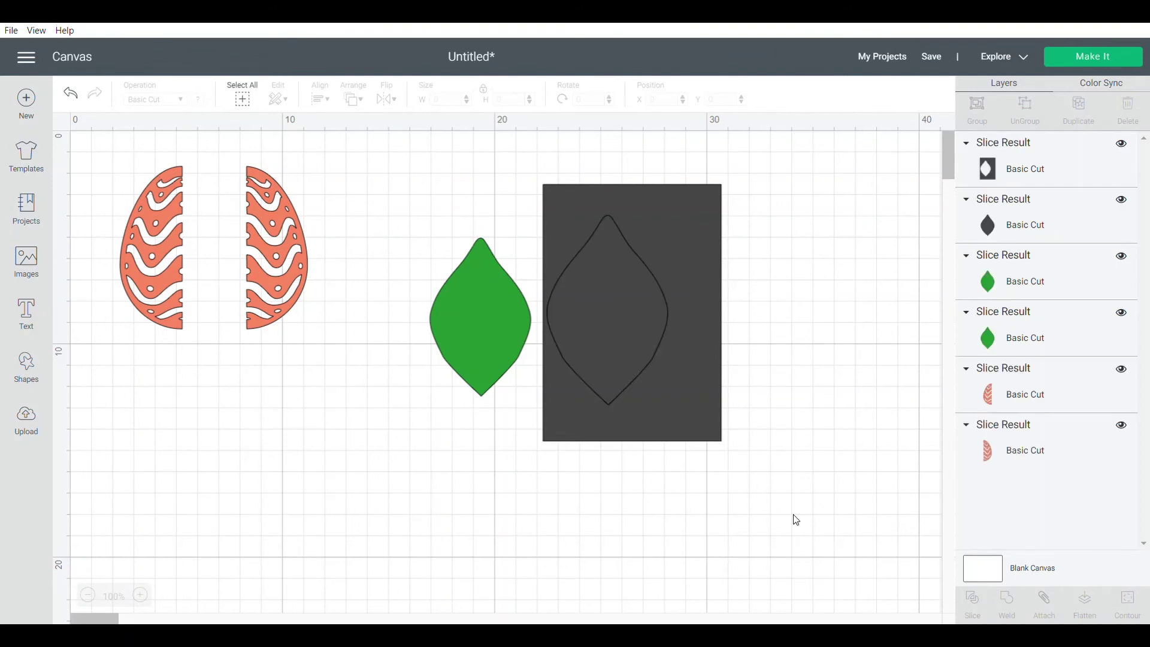
{"action": "left_click_drag", "start_coordinate": [653, 385], "coordinate": [824, 364]}
{"action": "left_click_drag", "start_coordinate": [653, 320], "coordinate": [854, 529]}
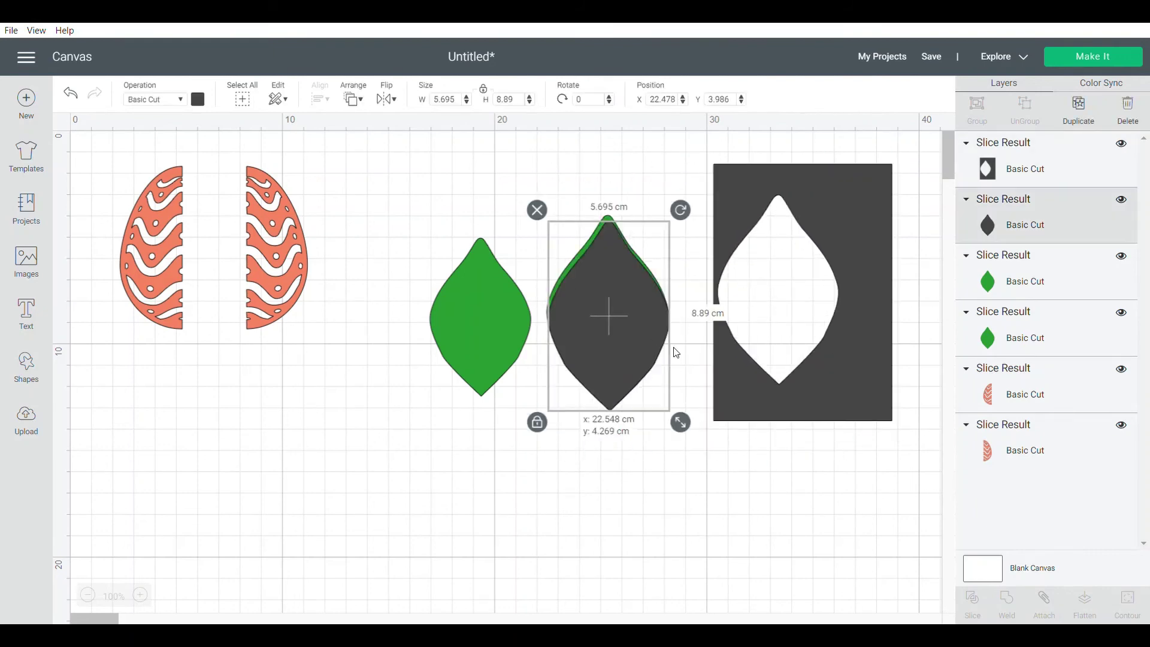
{"action": "left_click_drag", "start_coordinate": [705, 142], "coordinate": [868, 559]}
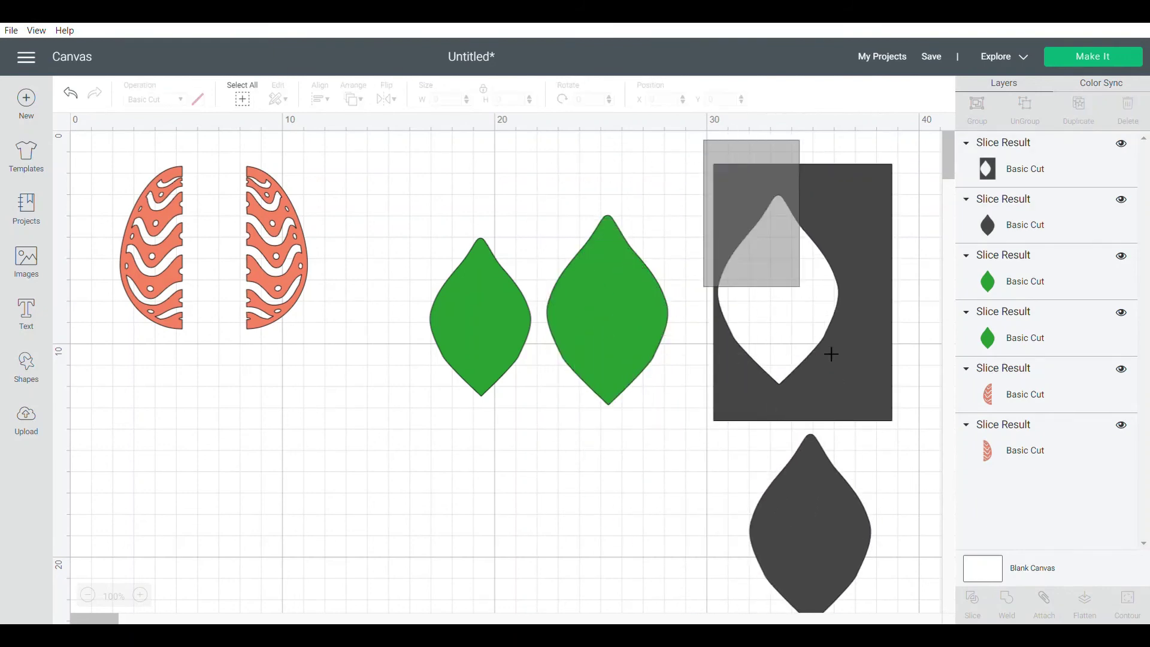
{"action": "key", "text": "Delete"}
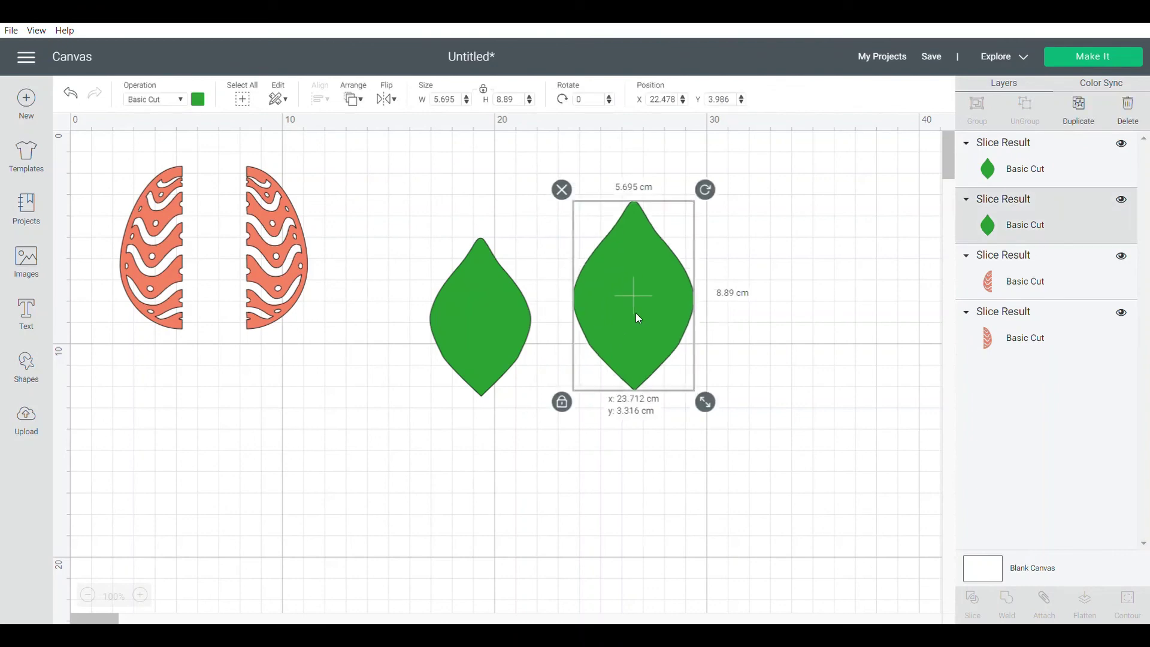
Step: Arrange the two green leaves side by side next to the egg halves
{"action": "left_click_drag", "start_coordinate": [593, 353], "coordinate": [663, 372]}
{"action": "left_click_drag", "start_coordinate": [453, 320], "coordinate": [403, 259]}
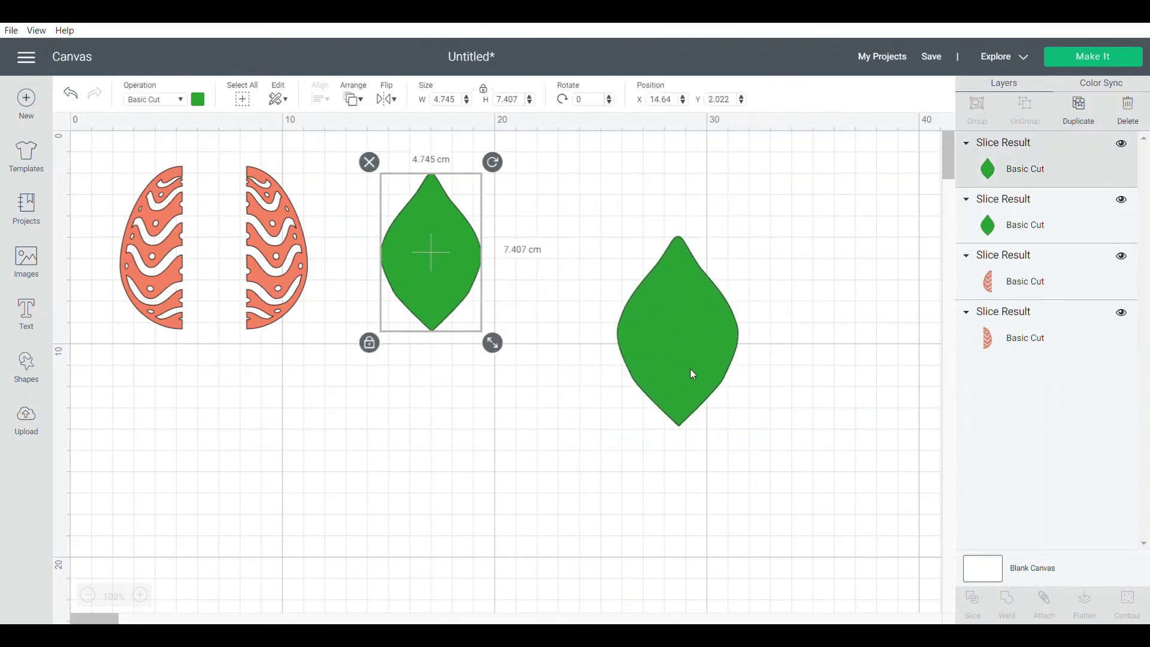
{"action": "mouse_move", "coordinate": [690, 369]}
{"action": "left_mouse_down"}
{"action": "mouse_move", "coordinate": [586, 301]}
{"action": "mouse_move", "coordinate": [578, 281]}
{"action": "left_mouse_up"}
{"action": "left_click", "coordinate": [593, 415]}
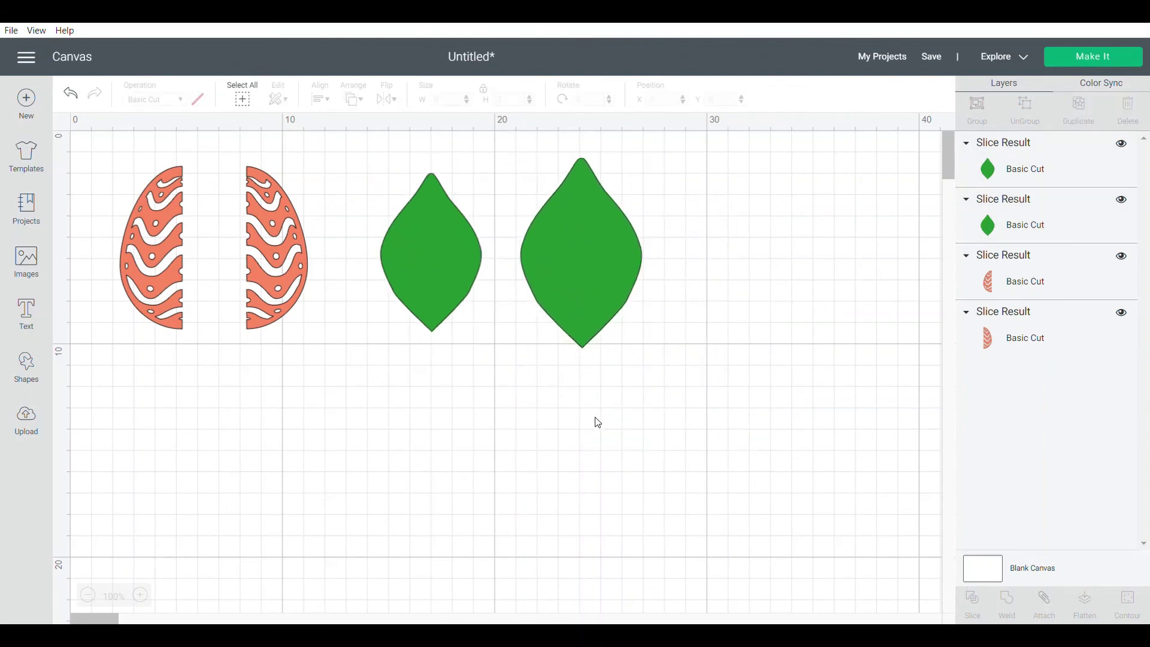